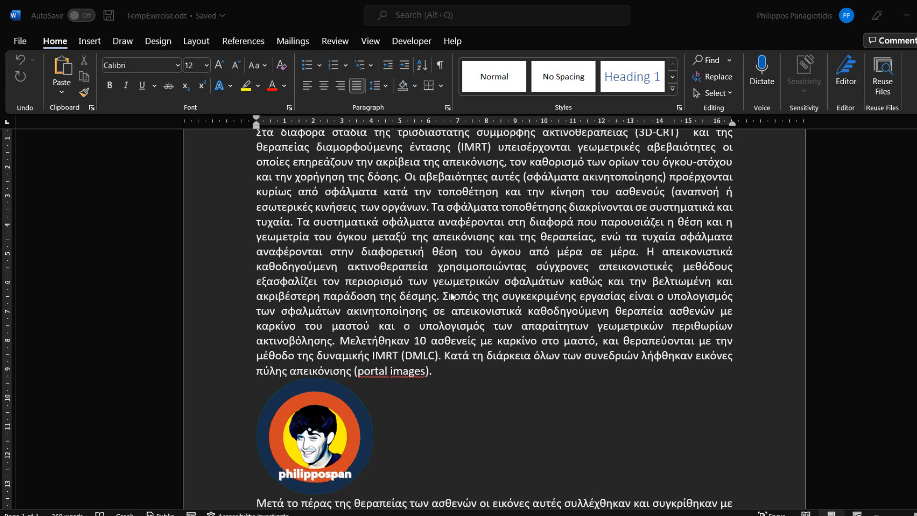
Set the logo picture's text wrapping to In Line with Text and move it up into the paragraph above
click(332, 428)
click(332, 426)
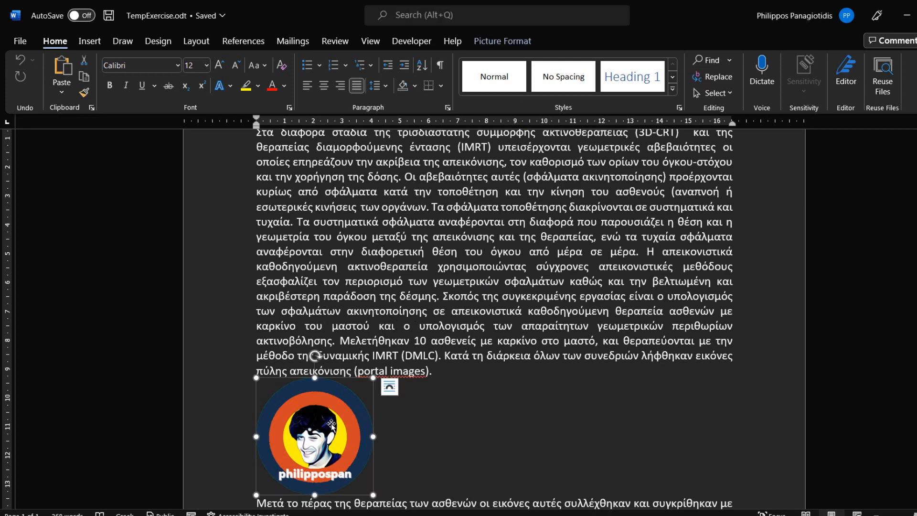
scroll(332, 425, down, 1)
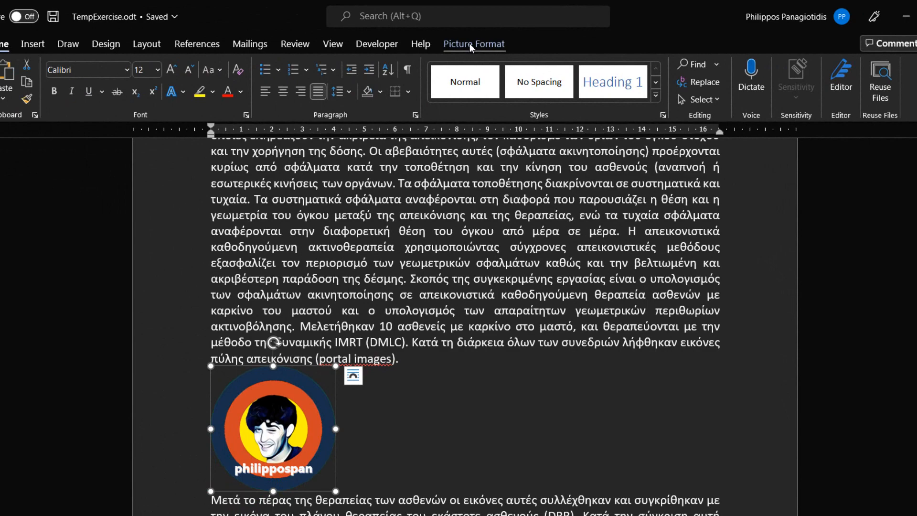
click(469, 44)
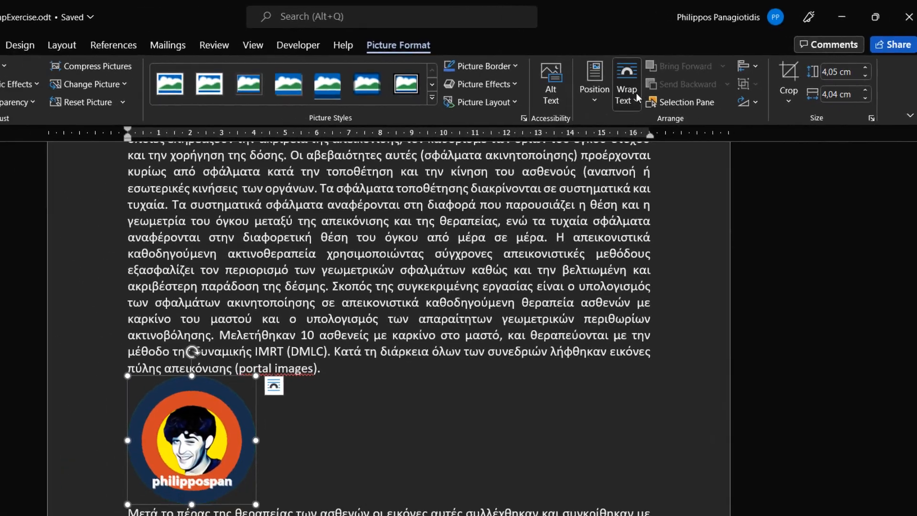
click(555, 120)
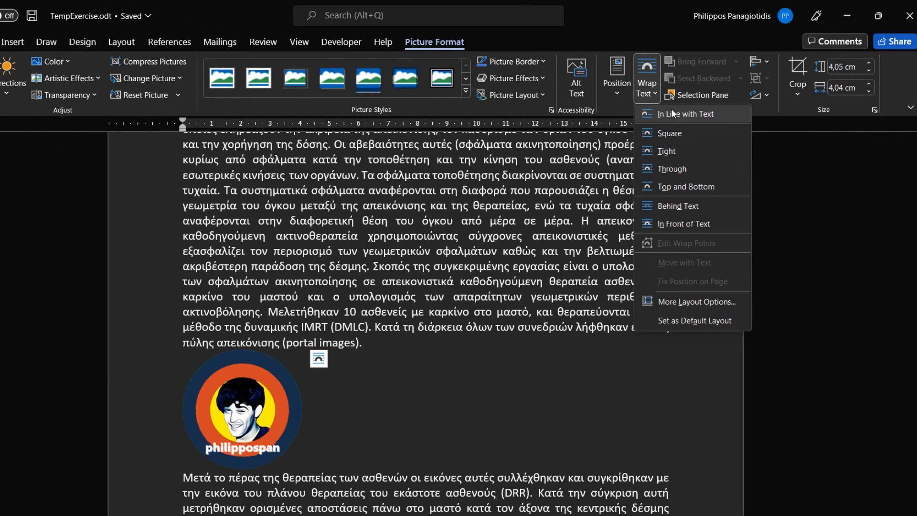
click(672, 114)
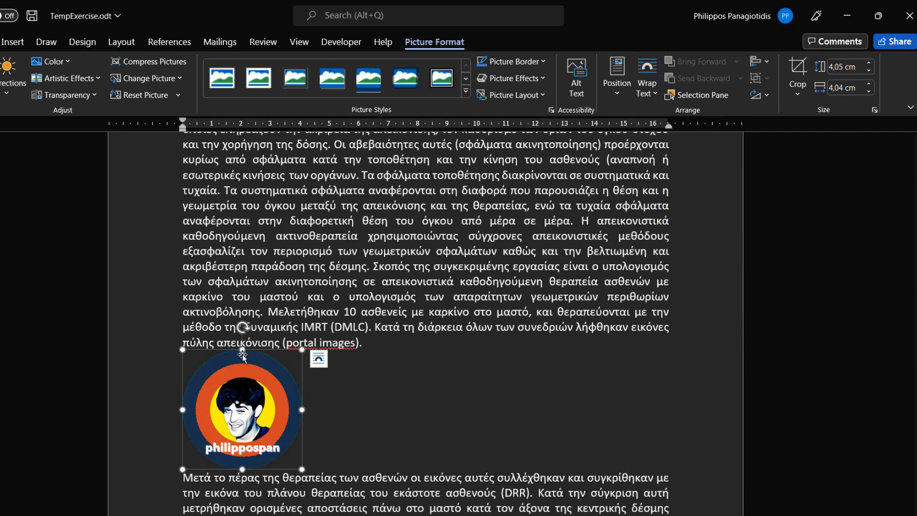
drag(242, 357, 236, 283)
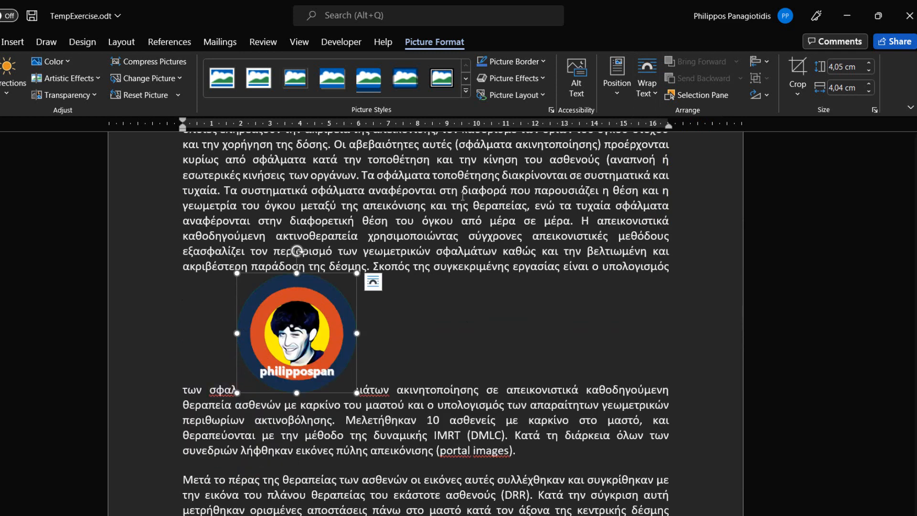
Place the logo picture in front of the text and open its wrap points for editing
click(651, 95)
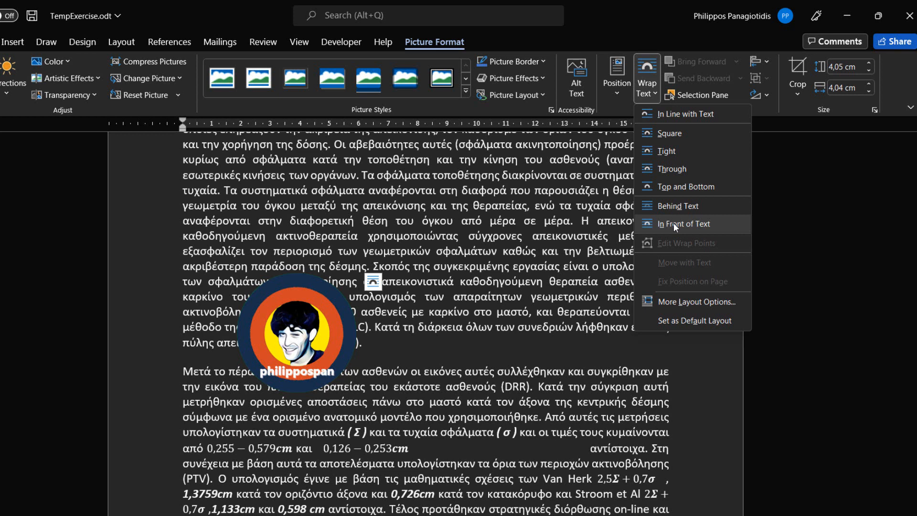
click(673, 223)
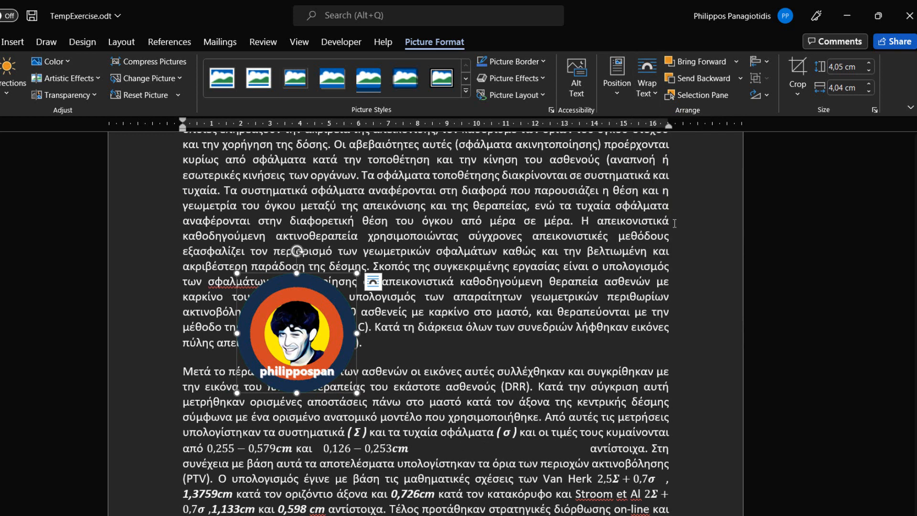
click(654, 96)
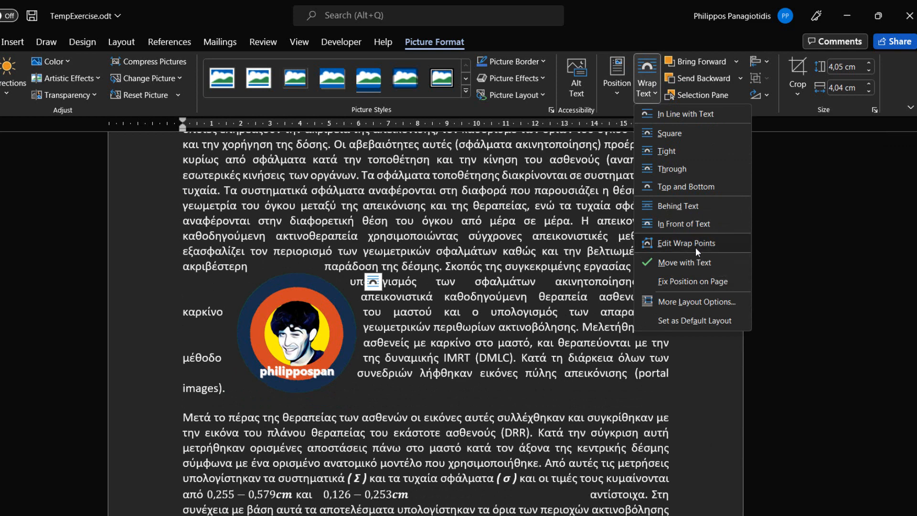
click(695, 247)
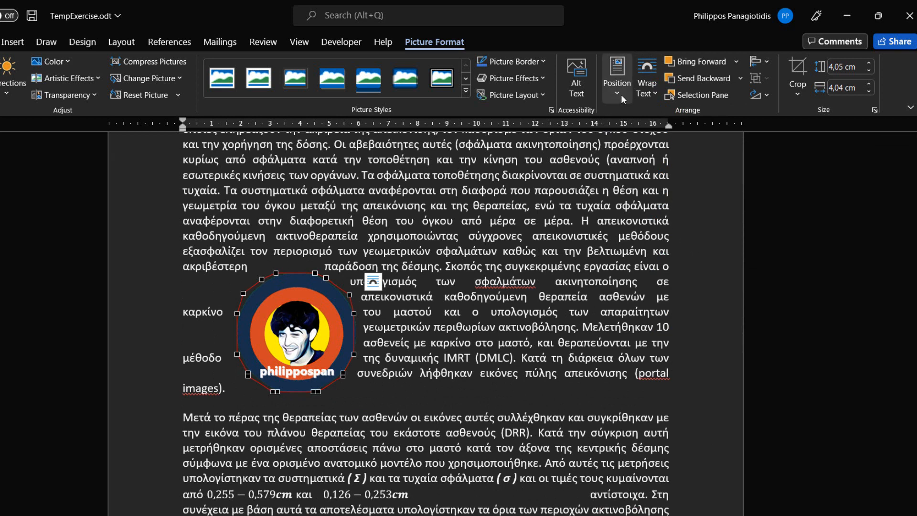
Fix the logo picture's position on the page instead of letting it move with the text
click(653, 96)
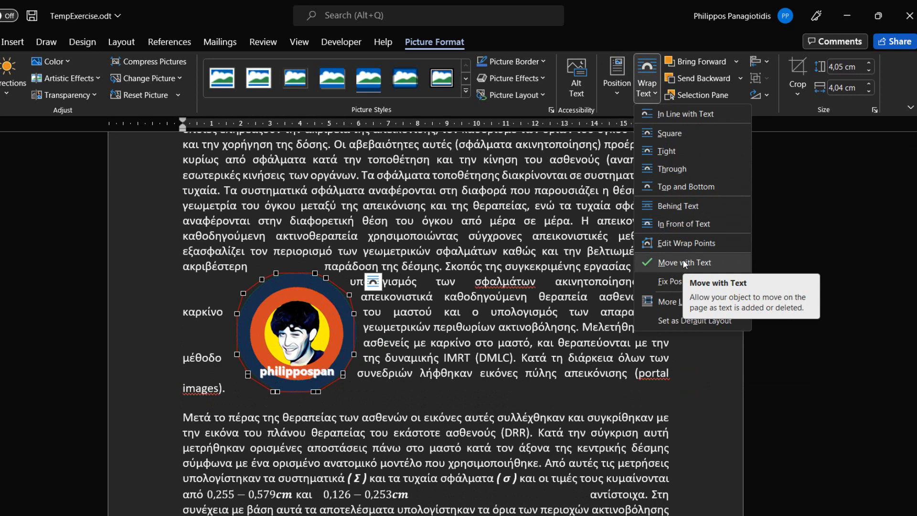
click(669, 281)
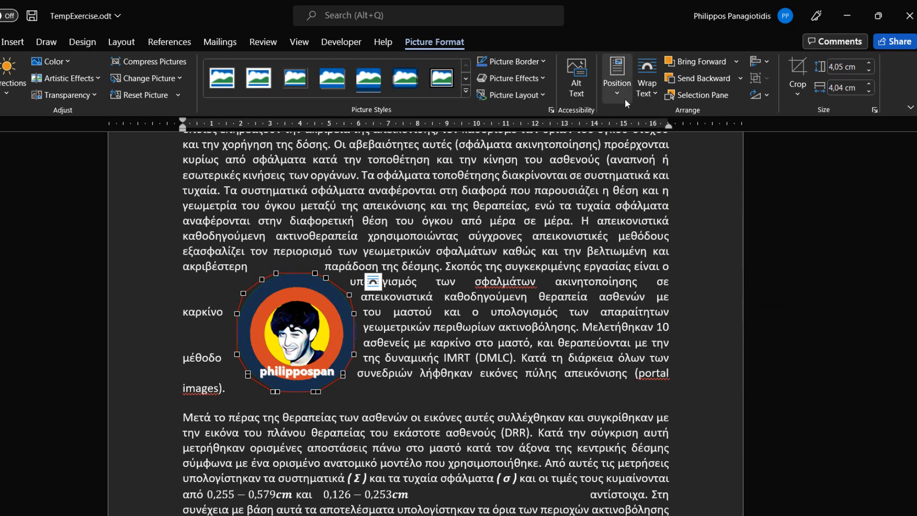
Open the logo picture's advanced layout options at the text wrapping settings
click(647, 95)
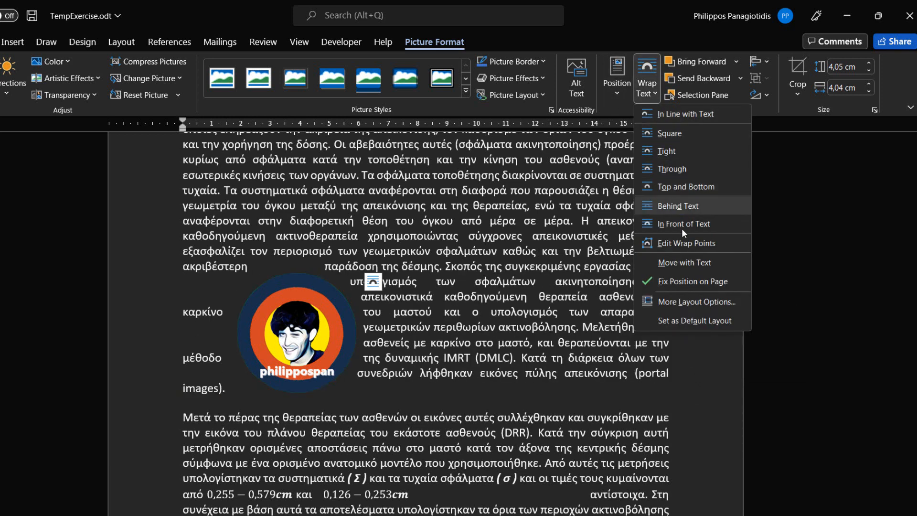
click(689, 303)
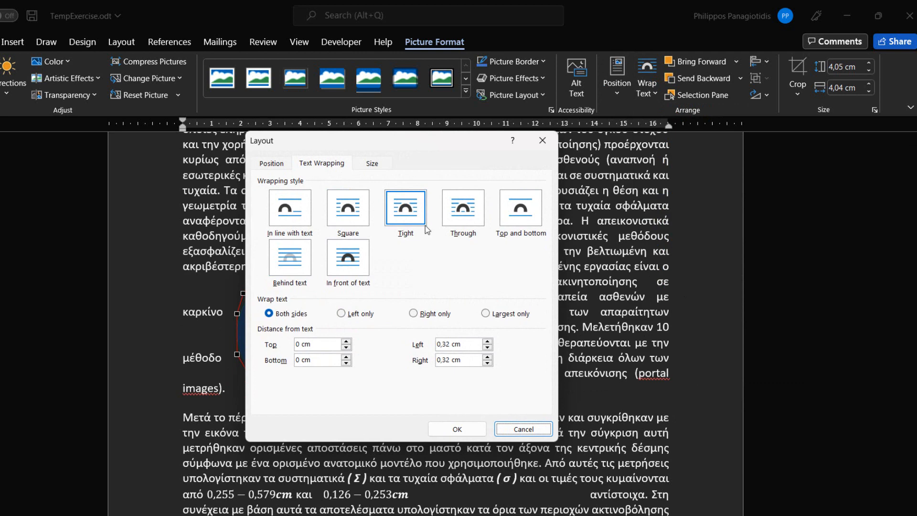
click(338, 167)
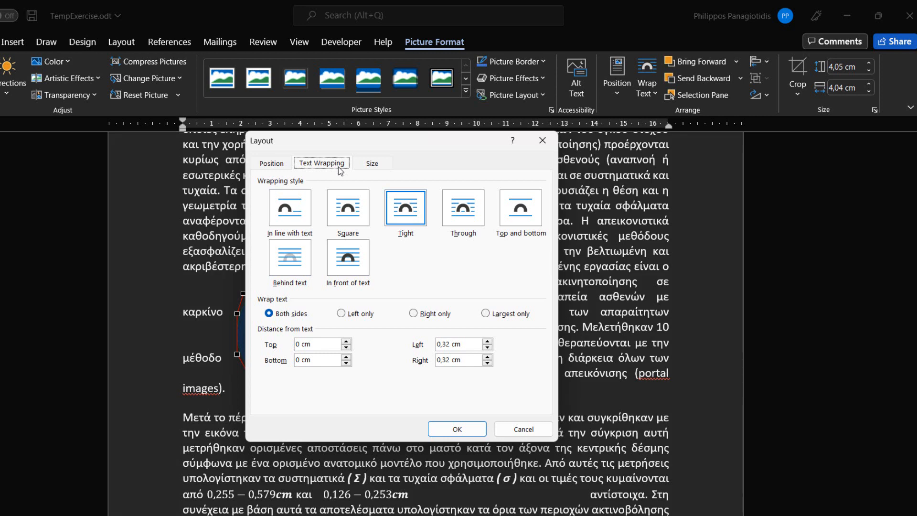
Try each wrapping style in turn: In line with text, Square, Tight, Through, Top and bottom, Behind text and In front of text
click(291, 220)
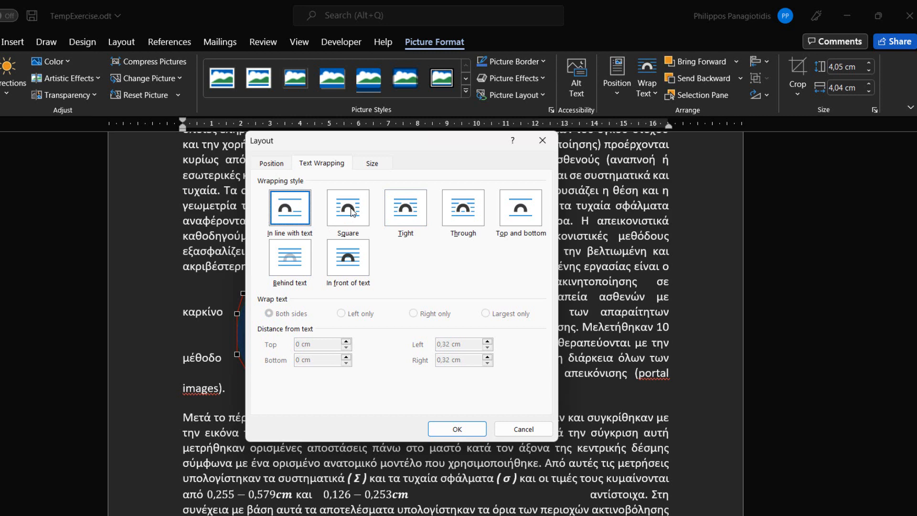
click(352, 212)
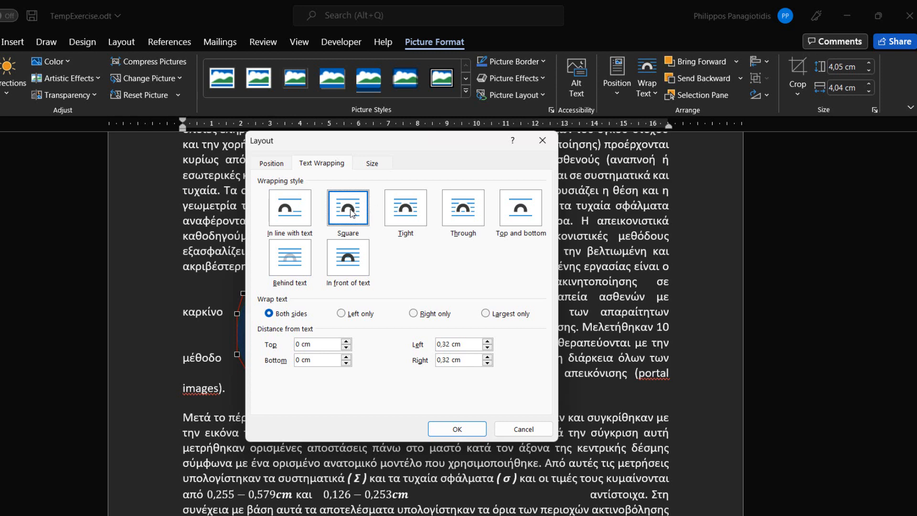
click(411, 217)
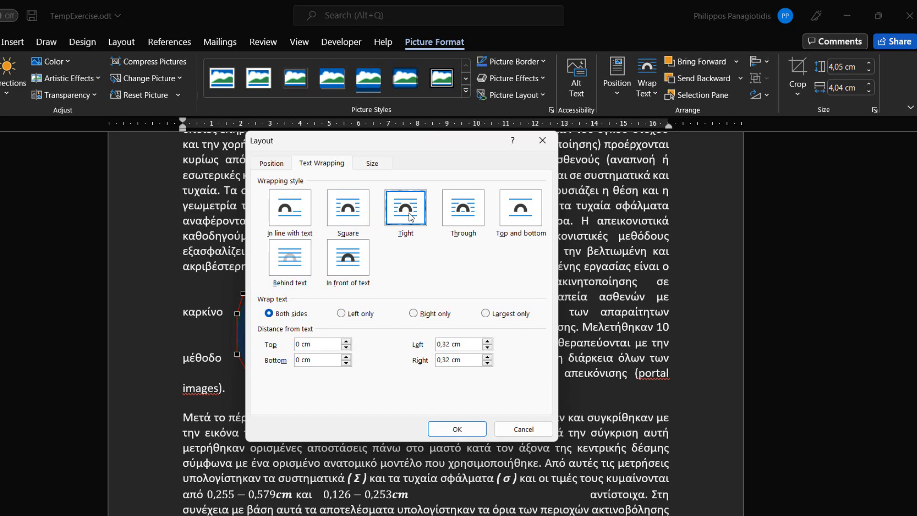
click(463, 217)
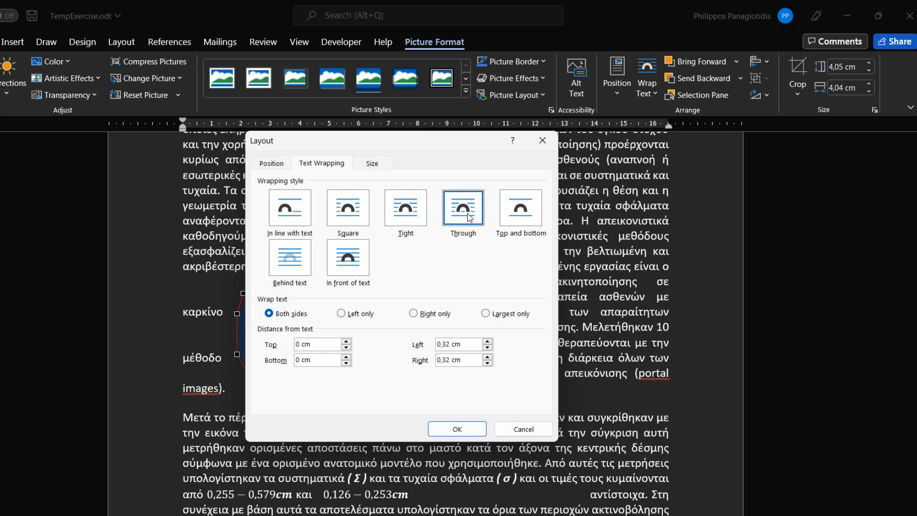
click(529, 215)
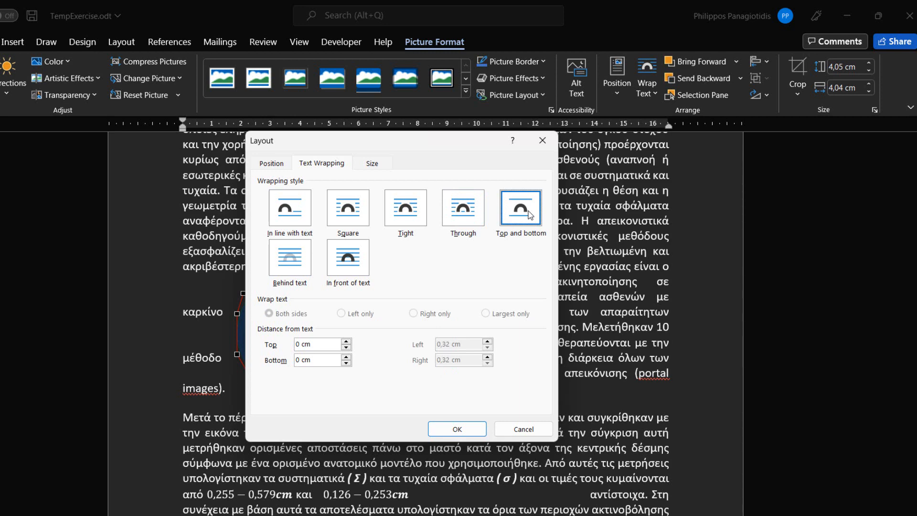
click(299, 265)
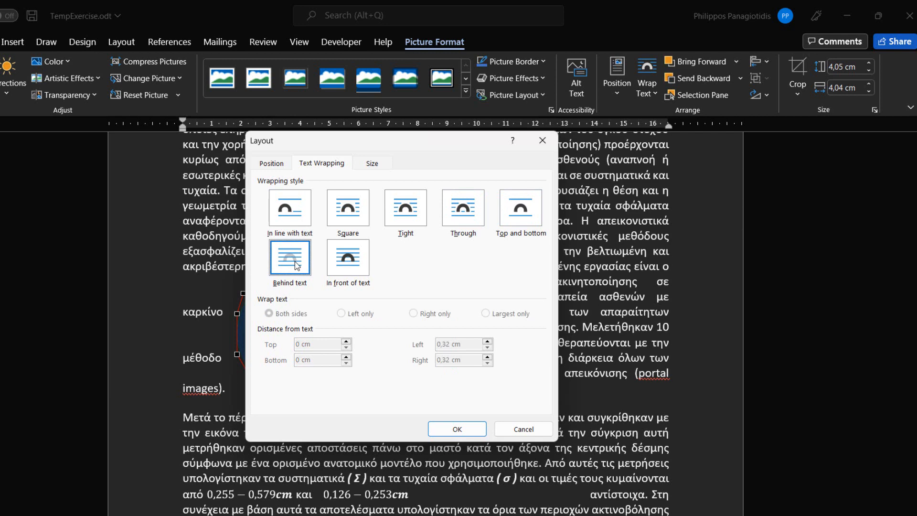
click(349, 271)
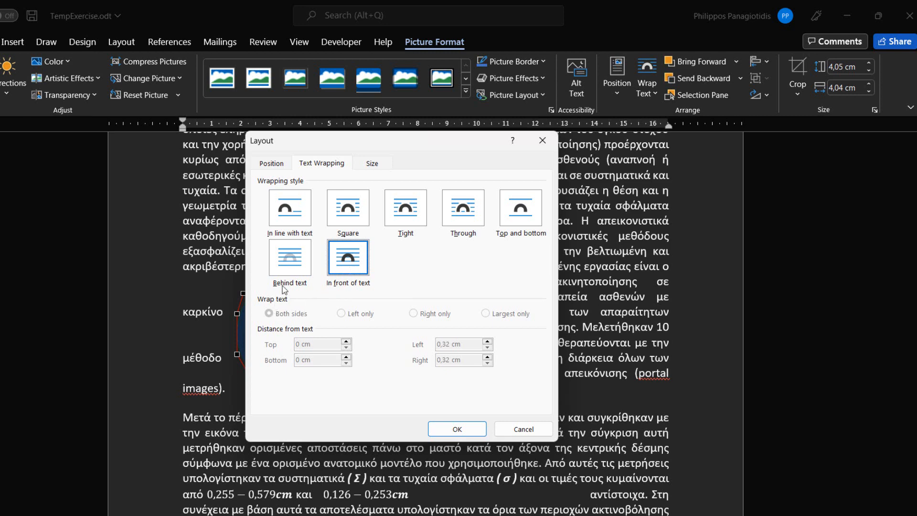
Choose the Square wrapping style for the logo picture, go through the distance from text fields, and apply the layout
click(340, 213)
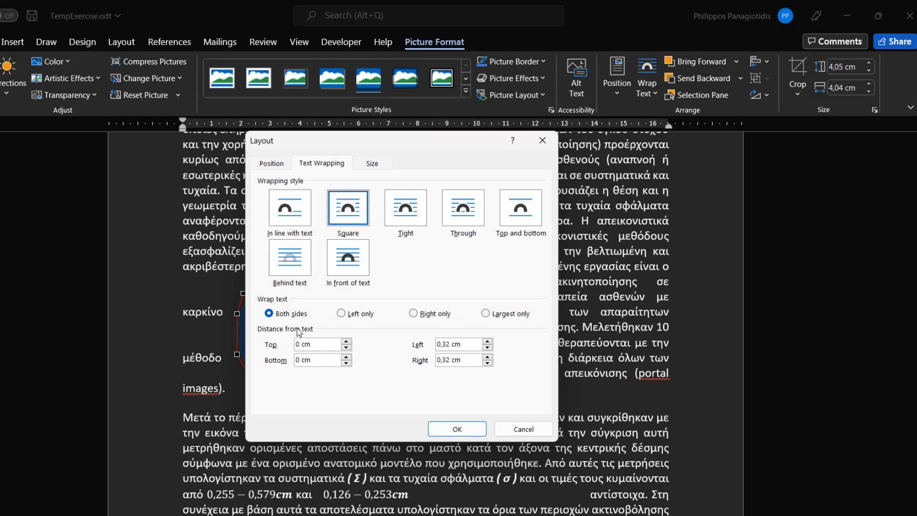
click(327, 344)
click(477, 345)
click(470, 361)
click(451, 429)
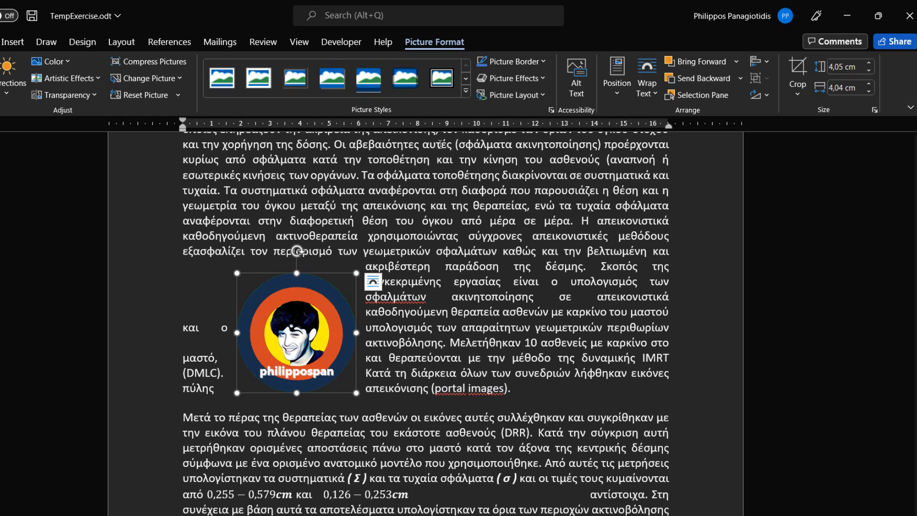
Examine the Set as Default Layout option and the same text wrapping choices among the page layout commands
click(643, 97)
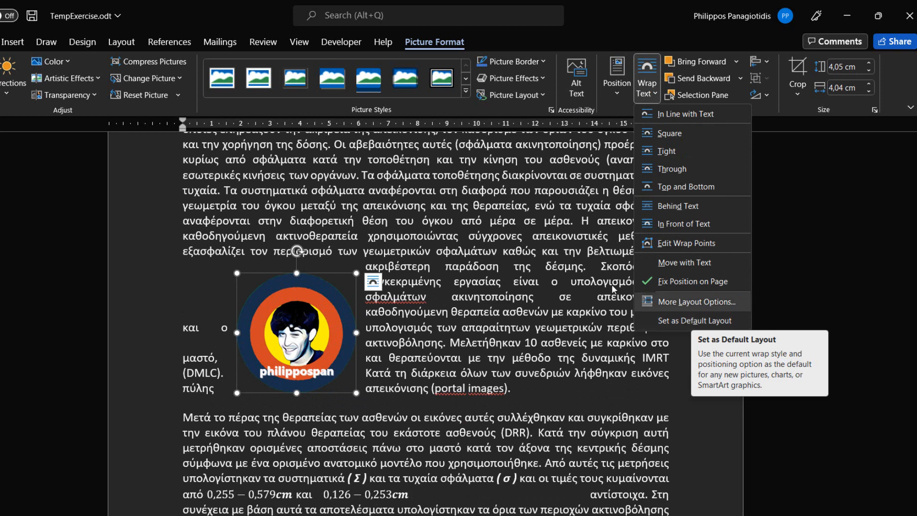
click(537, 257)
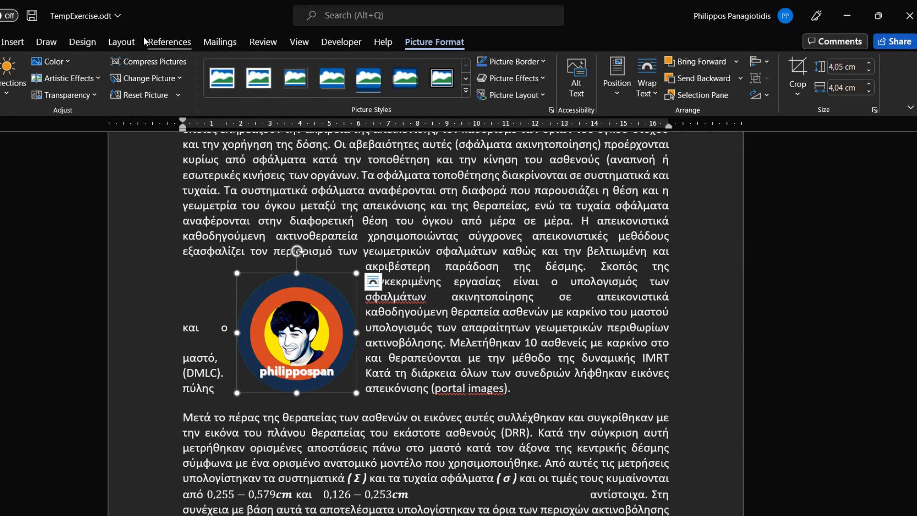
click(131, 46)
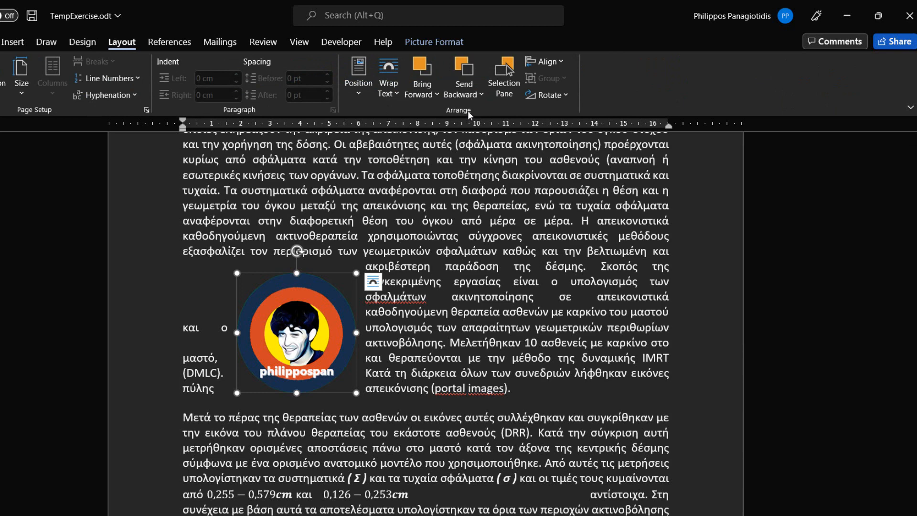
click(395, 95)
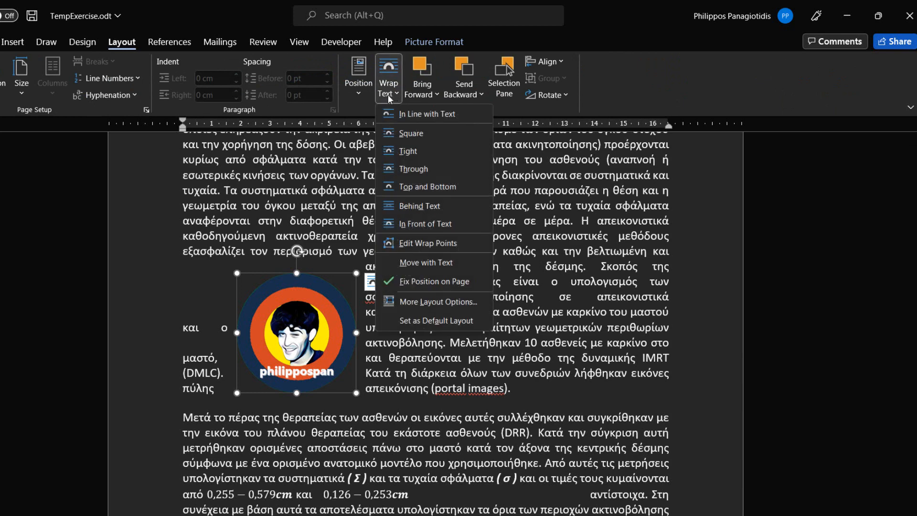